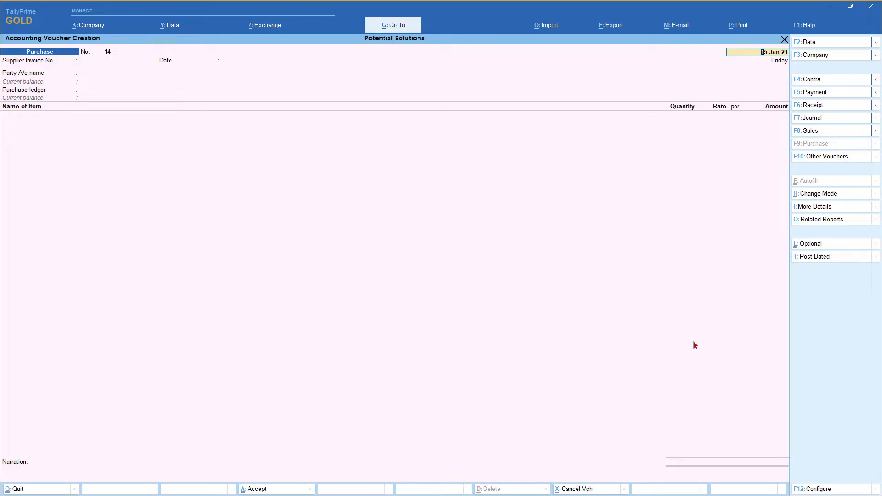
Accept the purchase voucher configuration and choose Item Invoice as the voucher mode
key("F12")
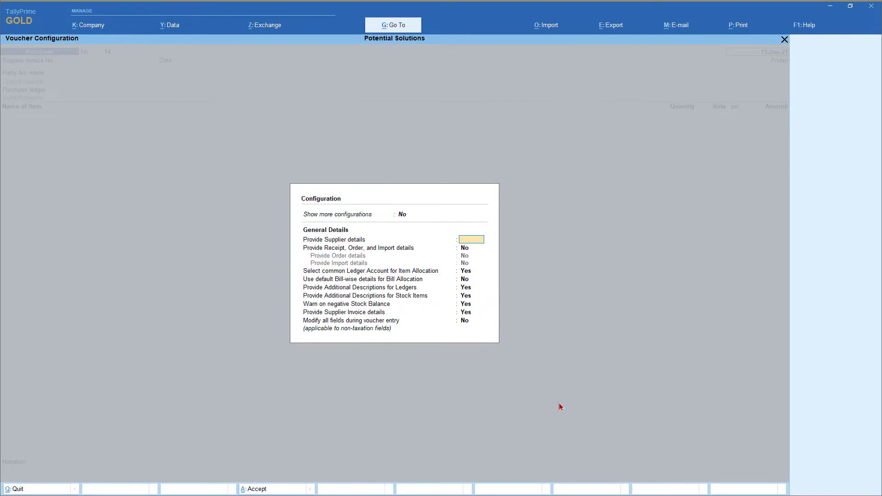
key("ctrl+a")
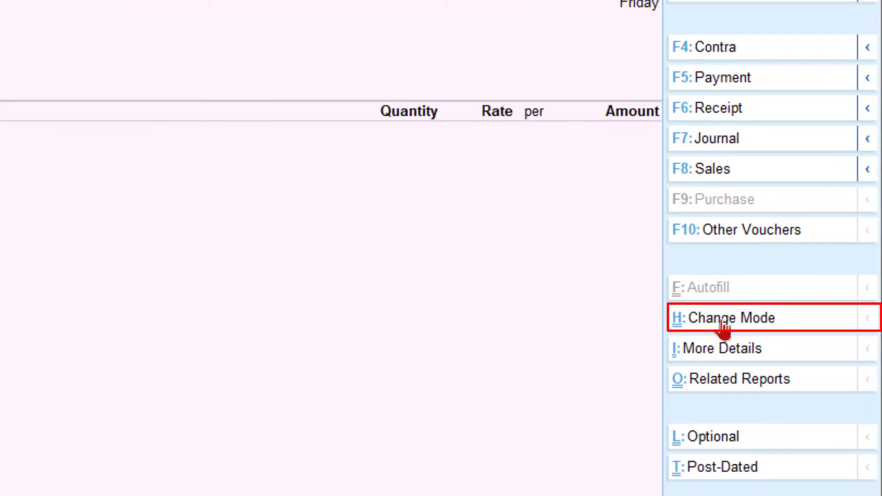
left_click(736, 321)
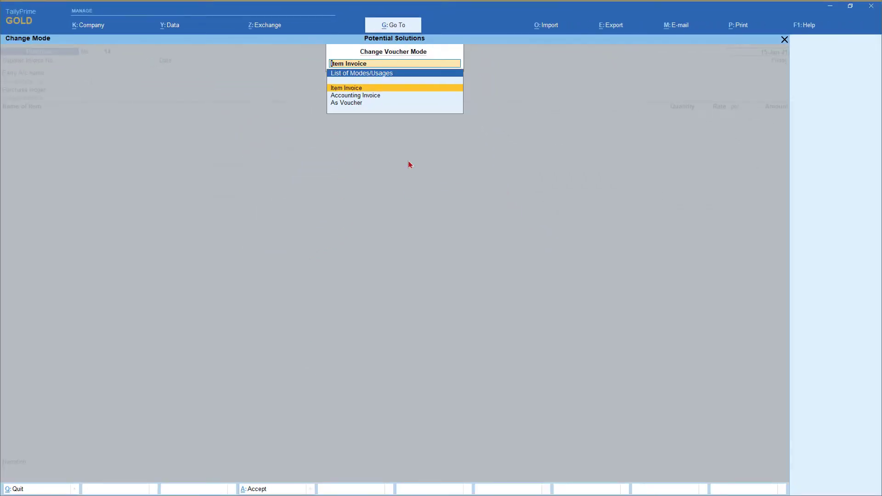
key("Return")
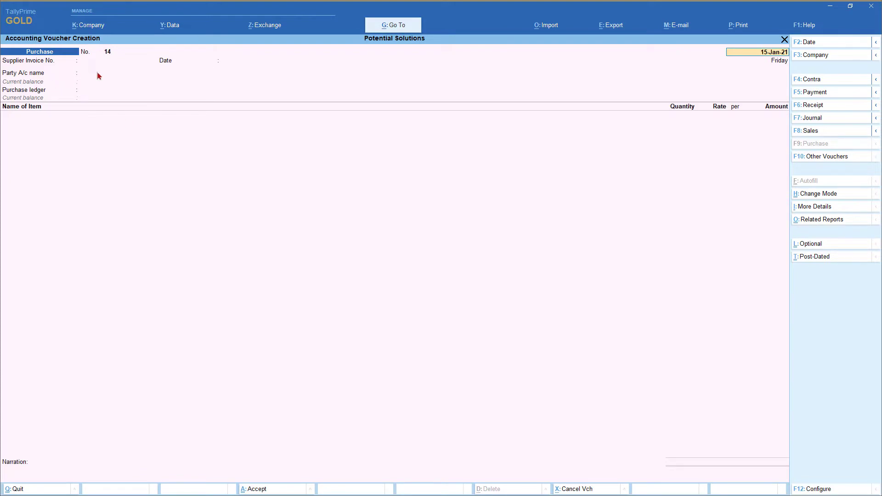
left_click(96, 71)
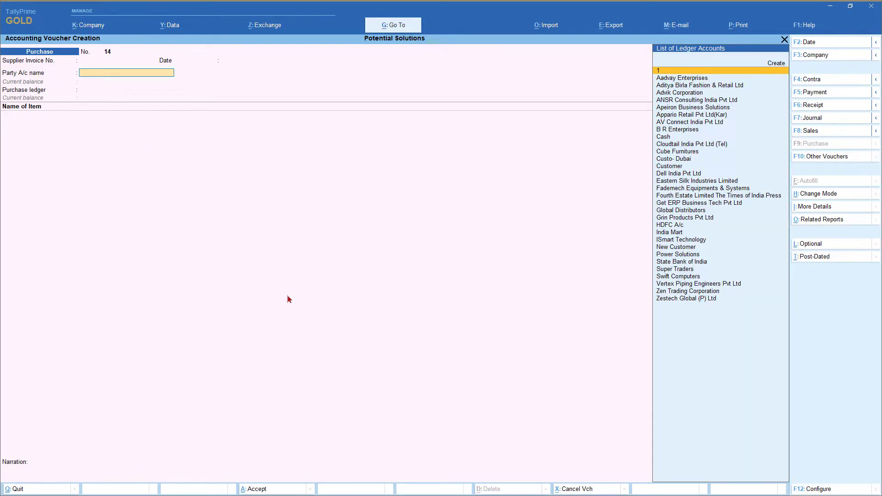
type("In")
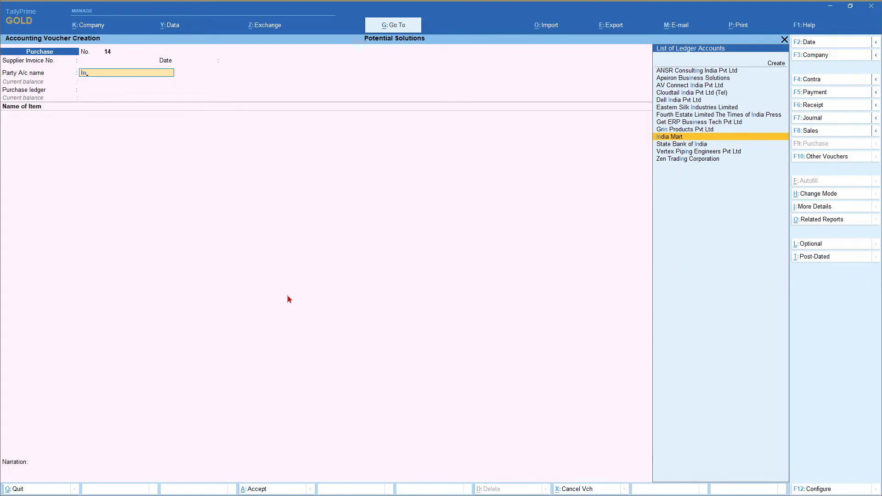
key("Return")
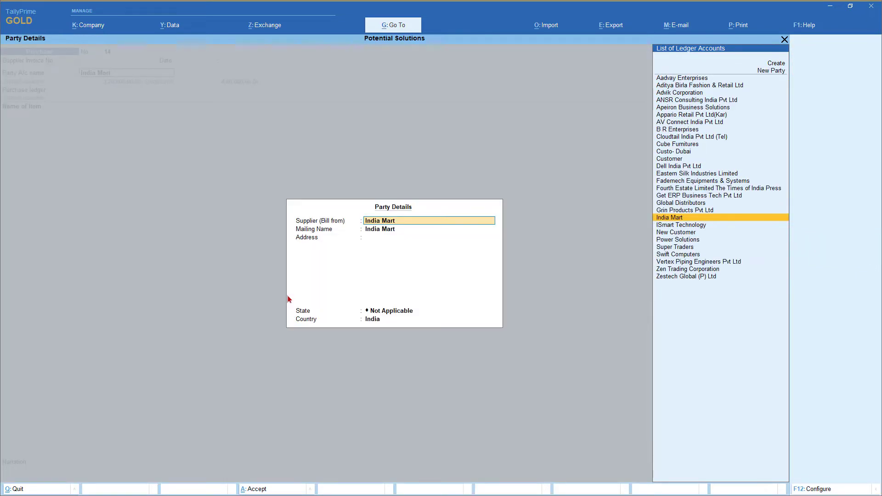
Accept the voucher configuration with Provide Supplier details set to Yes
key("F12")
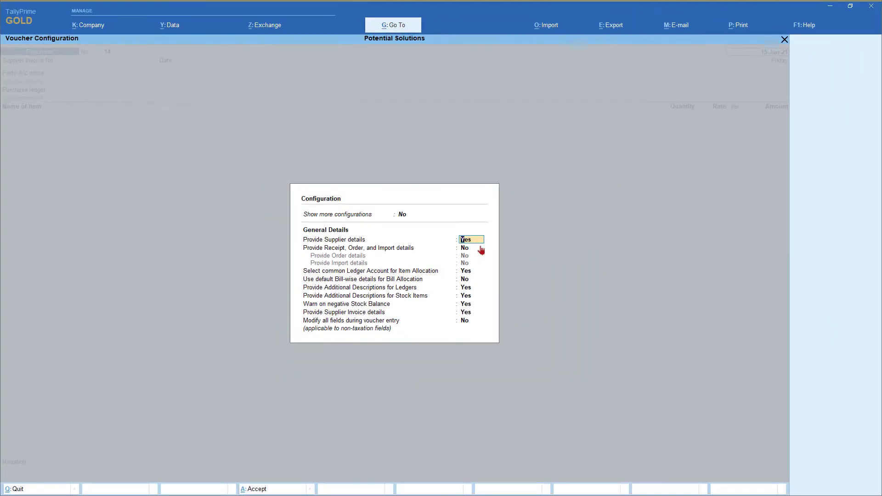
key("ctrl")
key("ctrl+a")
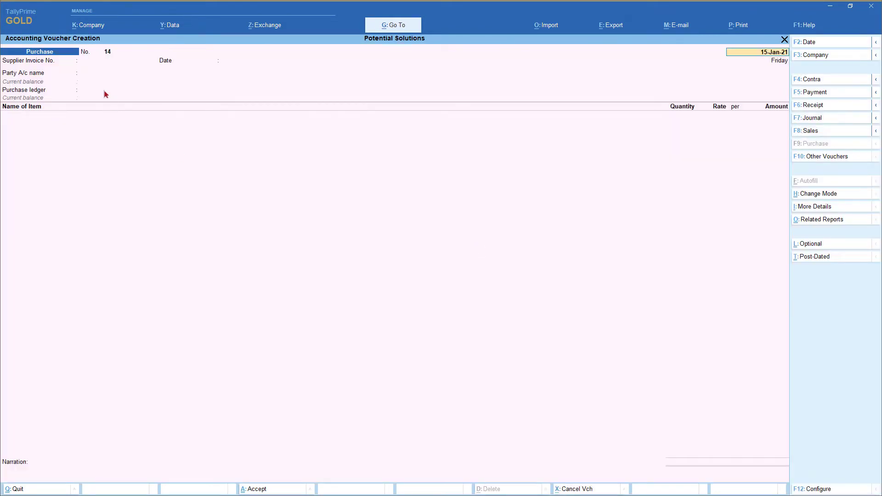
Select India Mart as the purchase voucher's party account and accept India Mart as its supplier and mailing name
left_click(92, 73)
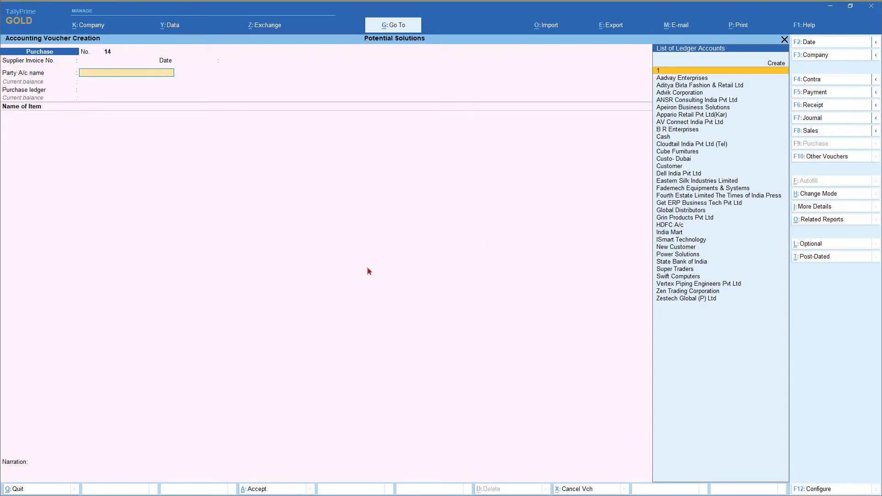
type("Ind")
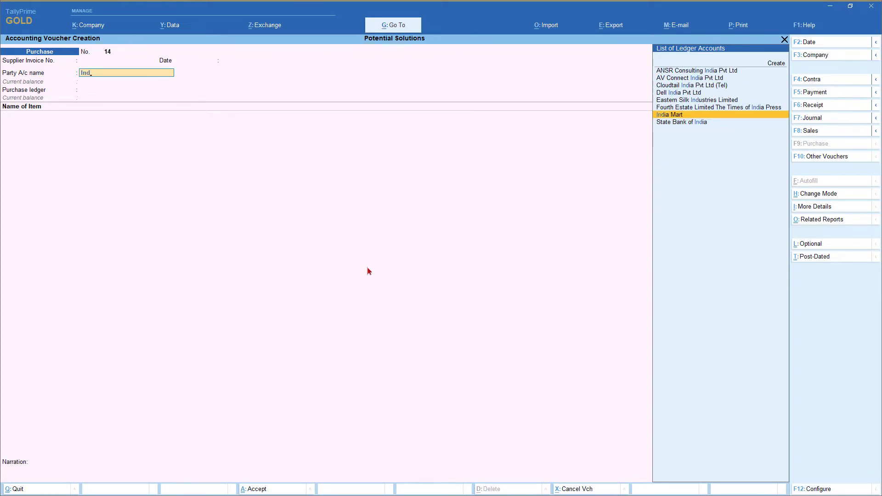
key("Return")
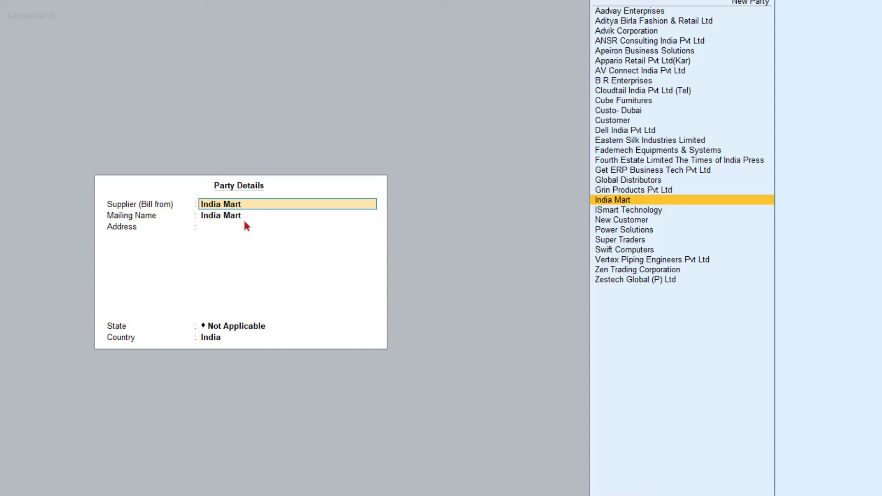
key("Return")
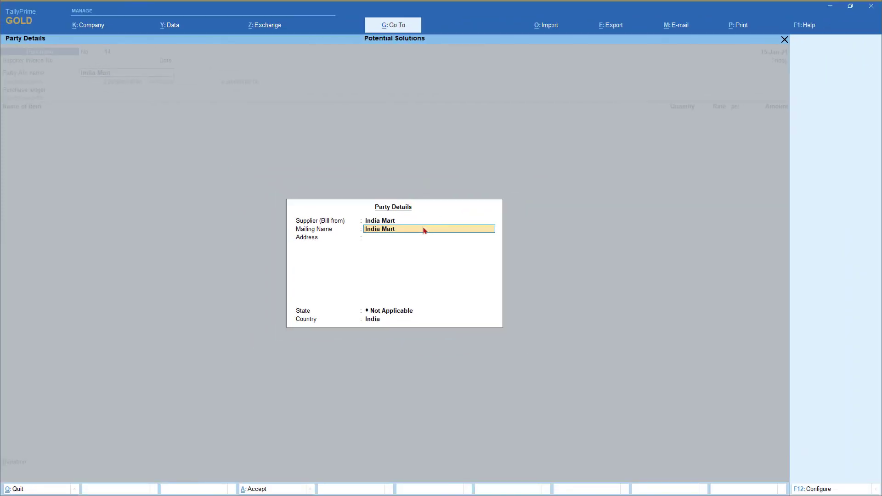
key("Return")
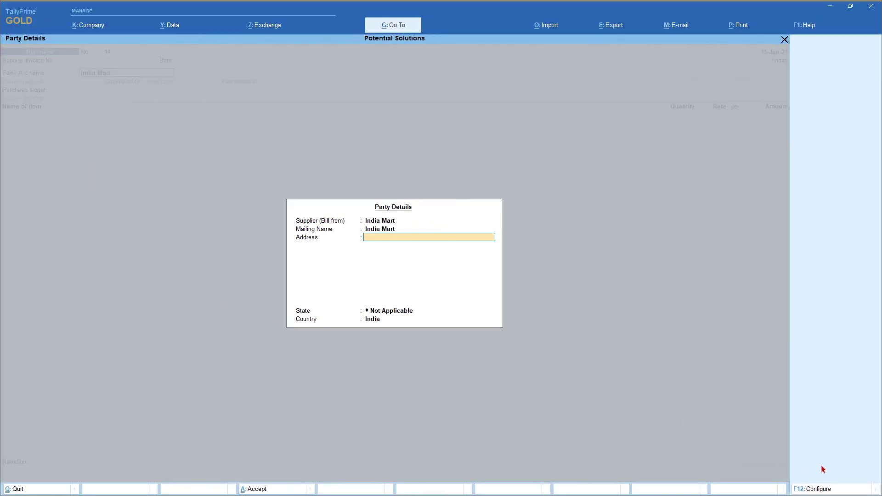
Configure the party details to provide separate buyer and consignee details and a pincode, keeping the mailing name enabled
key("F12")
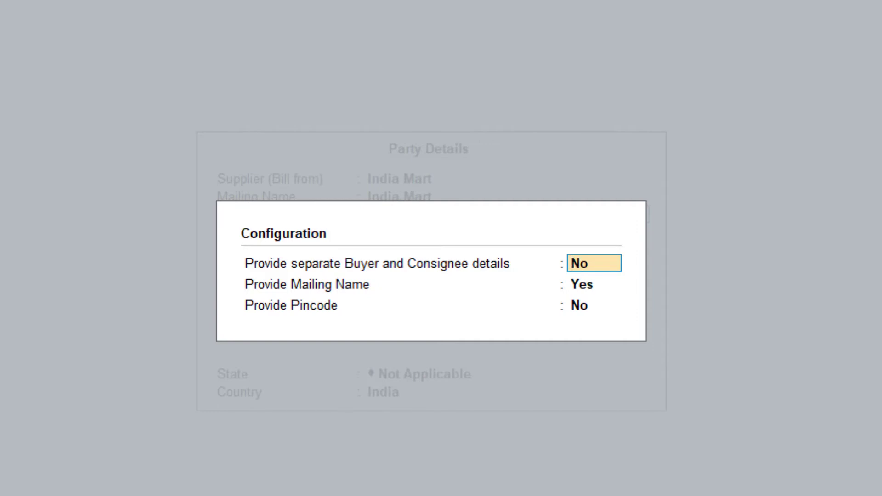
key("Return")
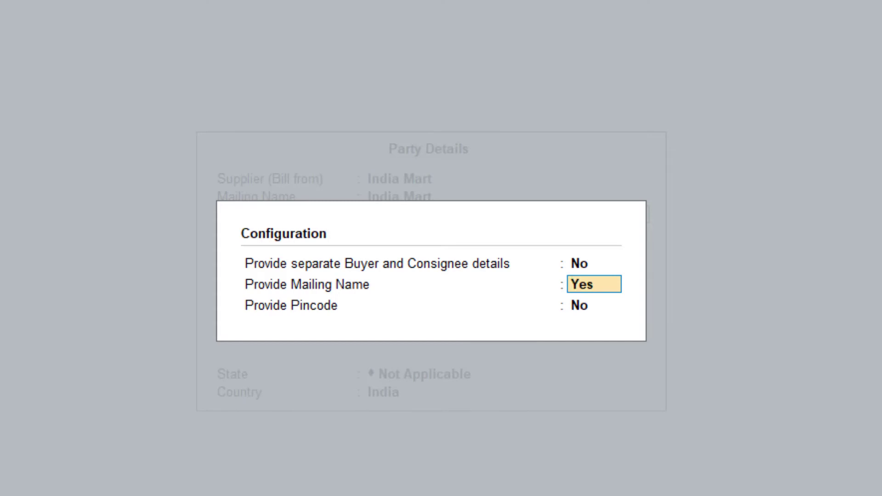
key("Return")
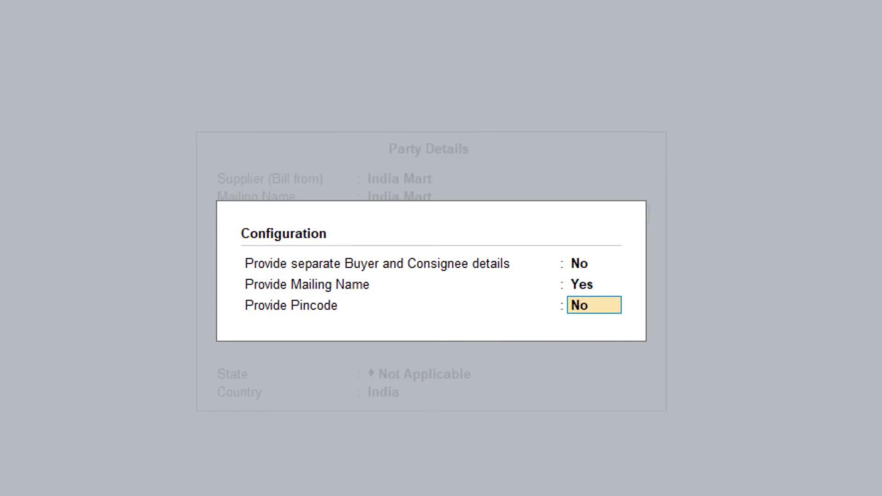
left_click(594, 285)
left_click(594, 263)
type("y")
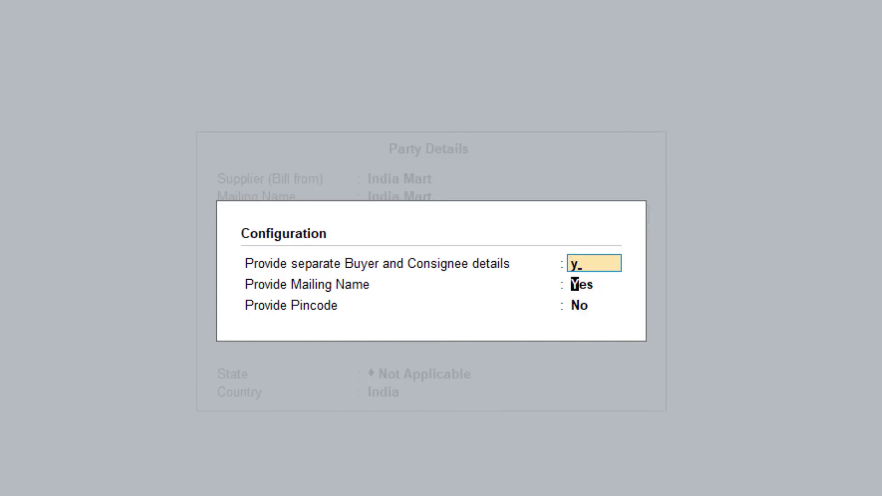
key("Return")
key("Return")
type("y")
key("Return")
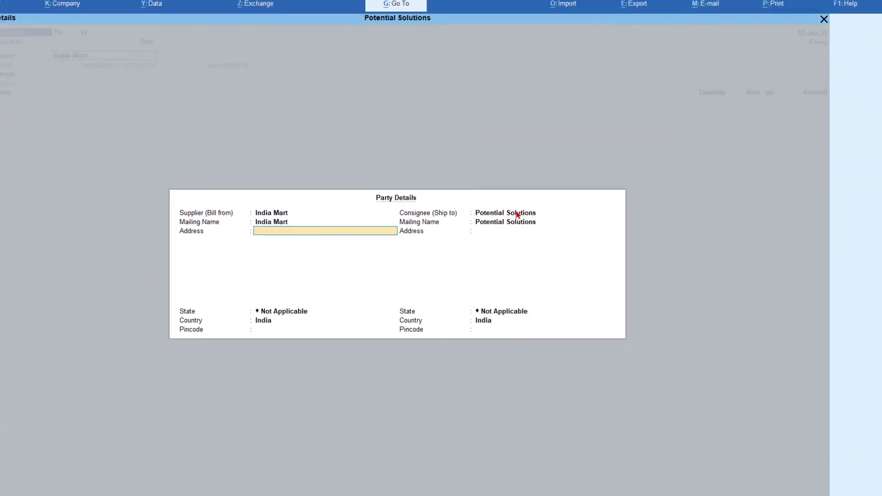
Set the consignee (ship to) to India Mart and accept its mailing name in the party details
left_click(517, 214)
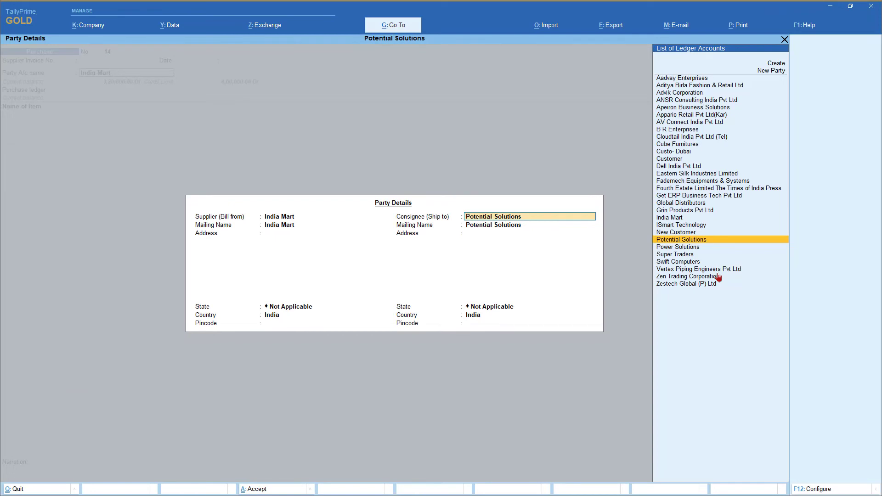
key("Up")
key("Up")
key("Up")
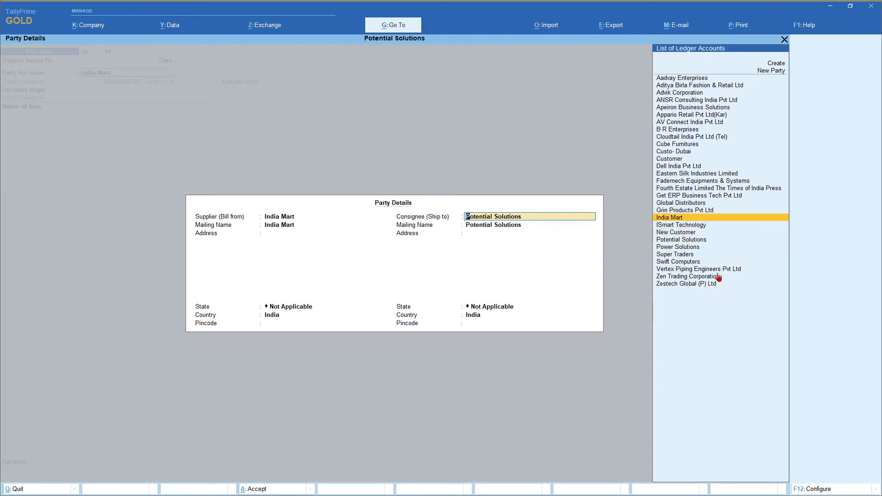
key("Return")
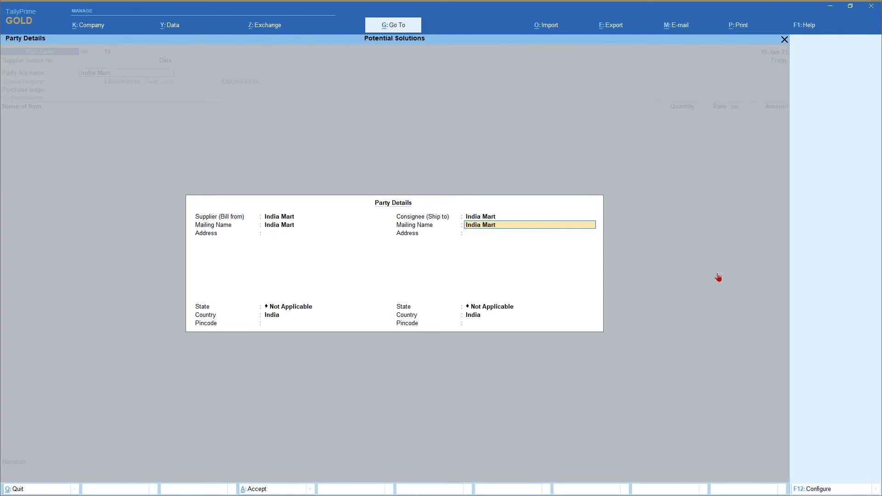
key("Return")
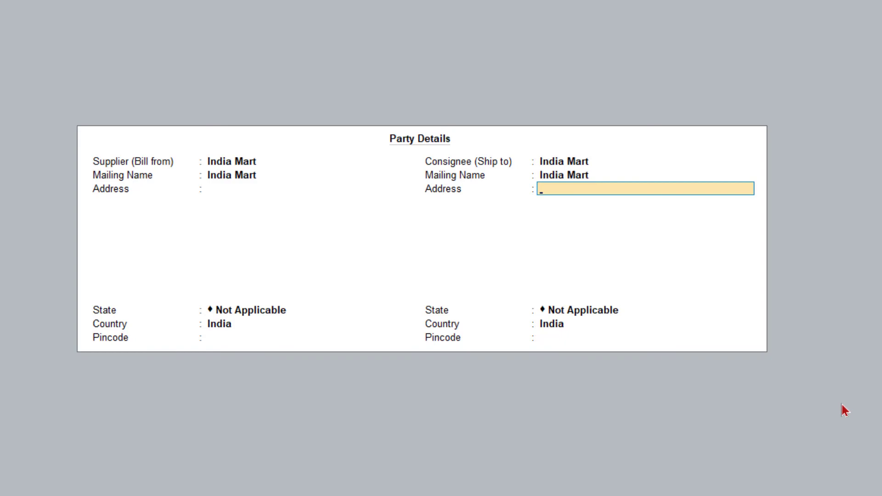
Set separate buyer and consignee details, mailing name and pincode all to No in the party details configuration
key("F12")
key("n")
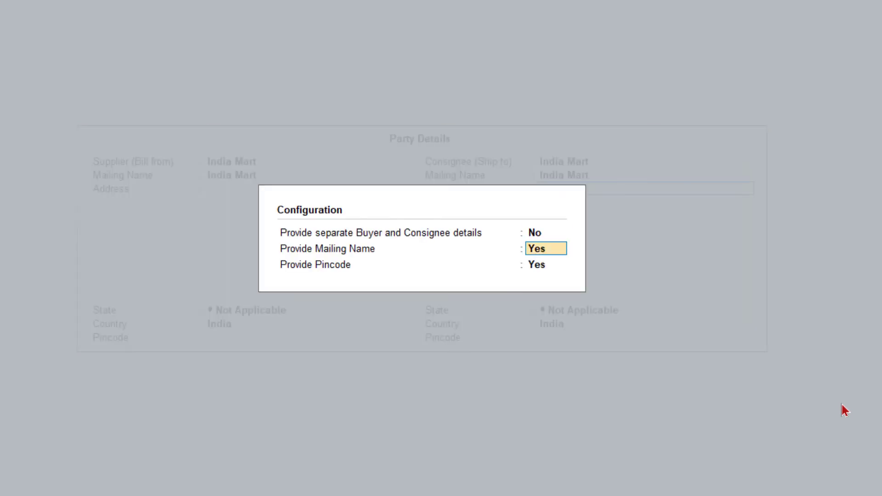
key("n")
key("n")
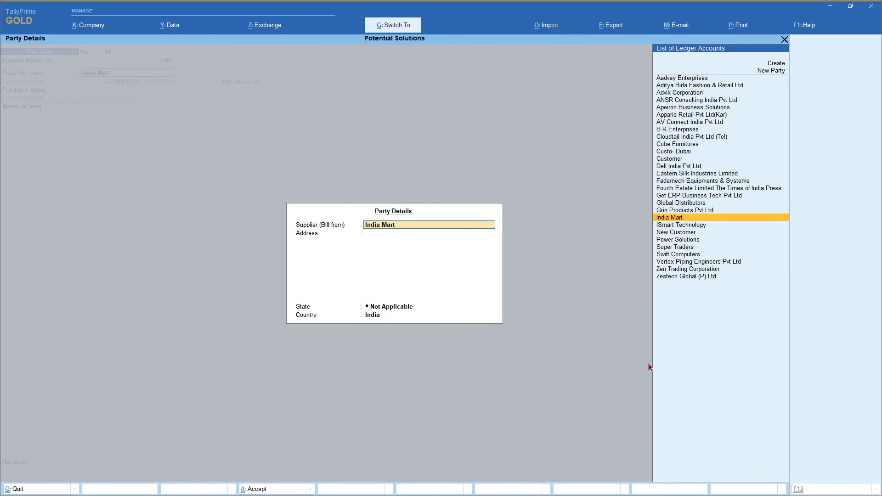
Accept the supplier's party details, then reopen the party account field and reconfirm India Mart
key("Return")
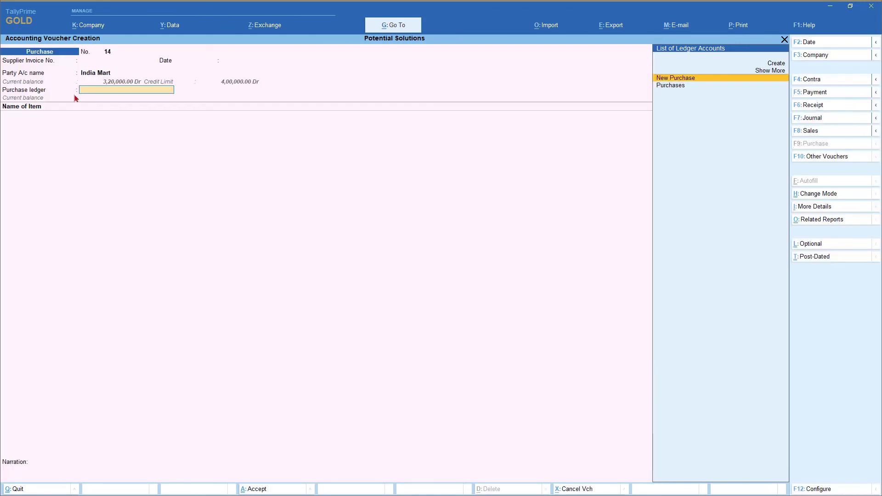
left_click(105, 74)
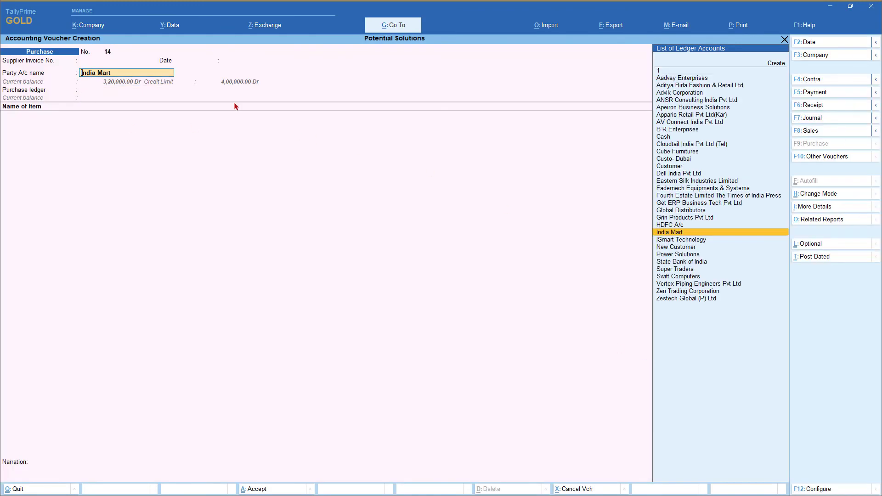
key("Return")
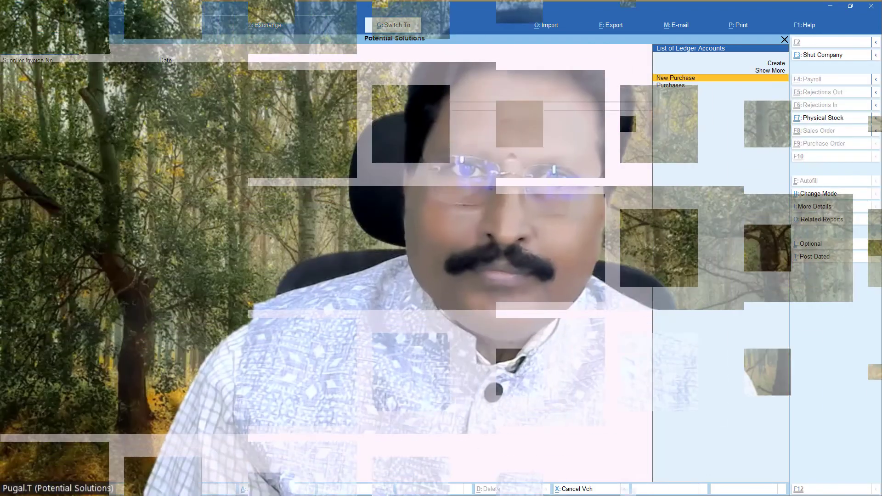